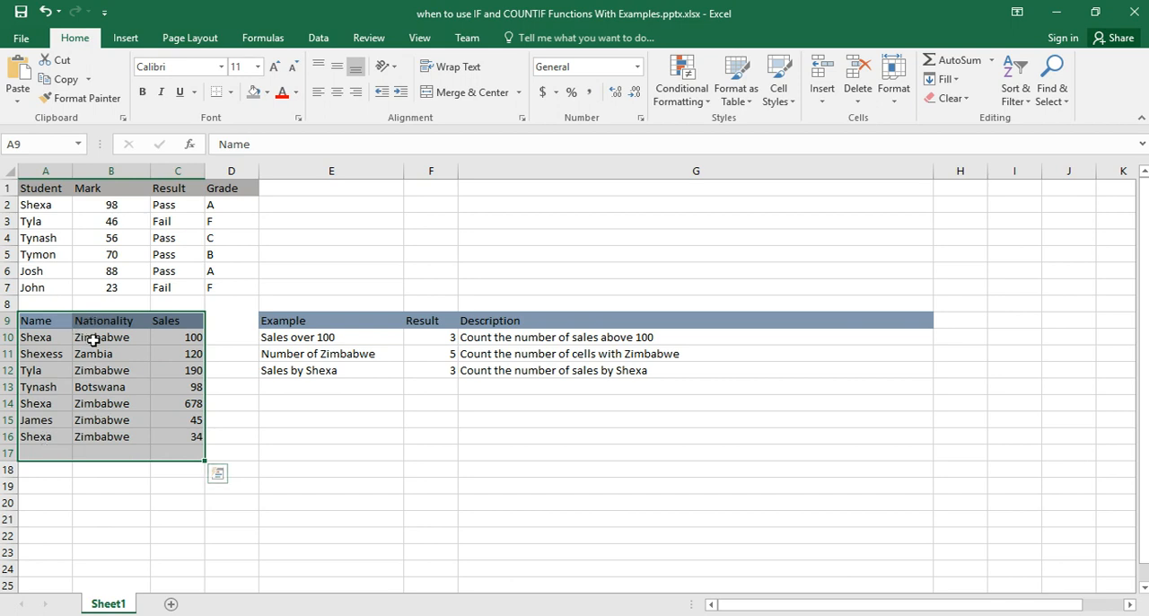
- Center the three results in cells F10 to F12 horizontally
click(93, 341)
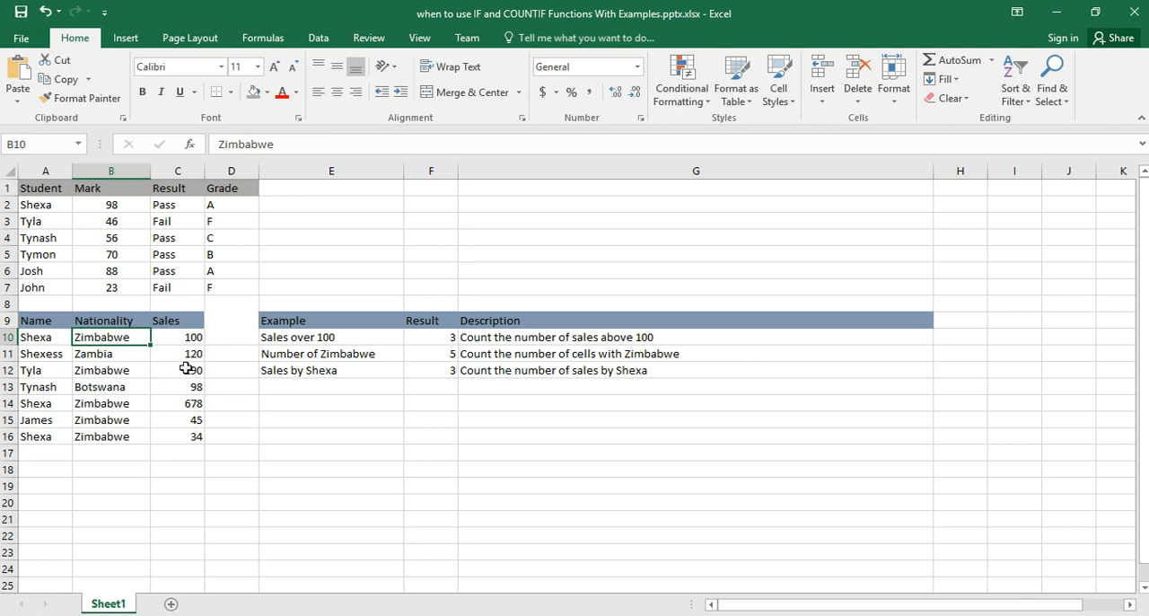
click(295, 340)
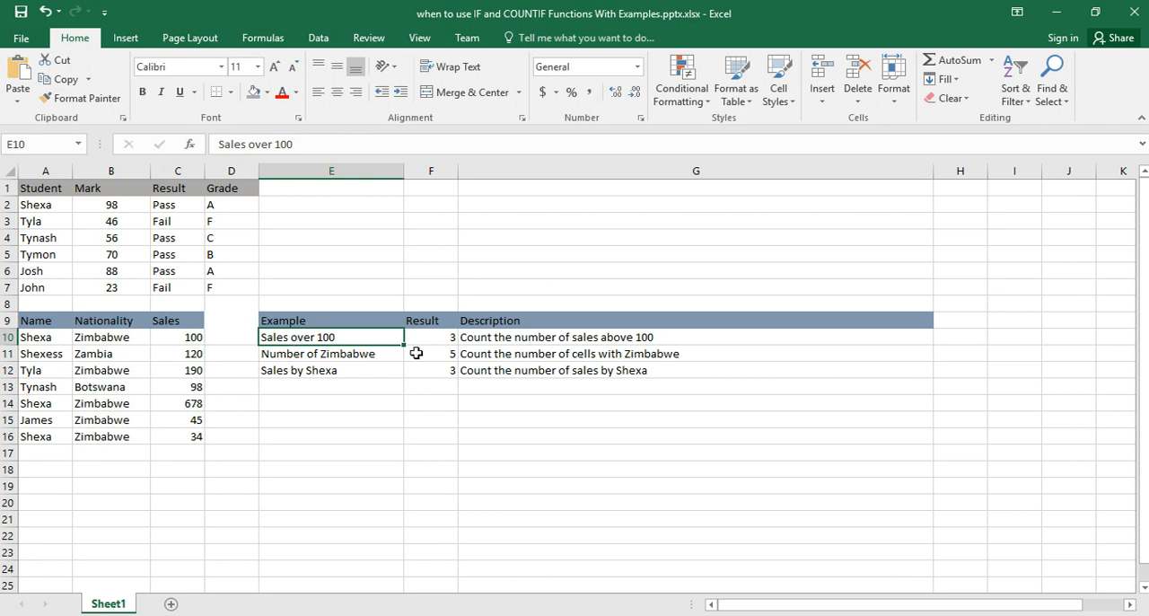
drag(441, 336, 446, 372)
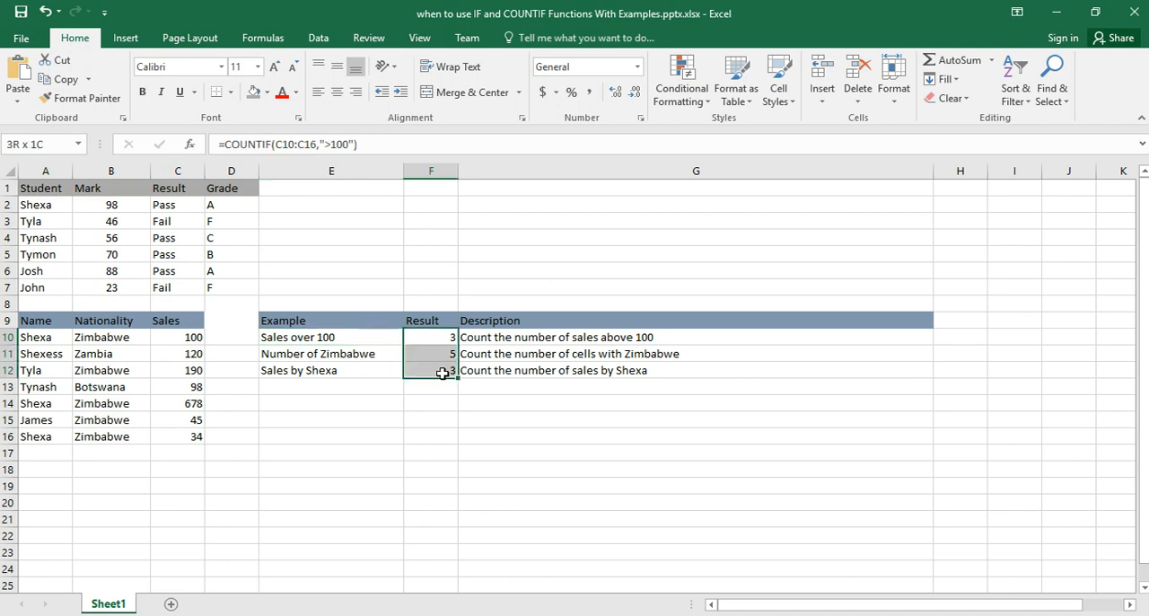
click(338, 95)
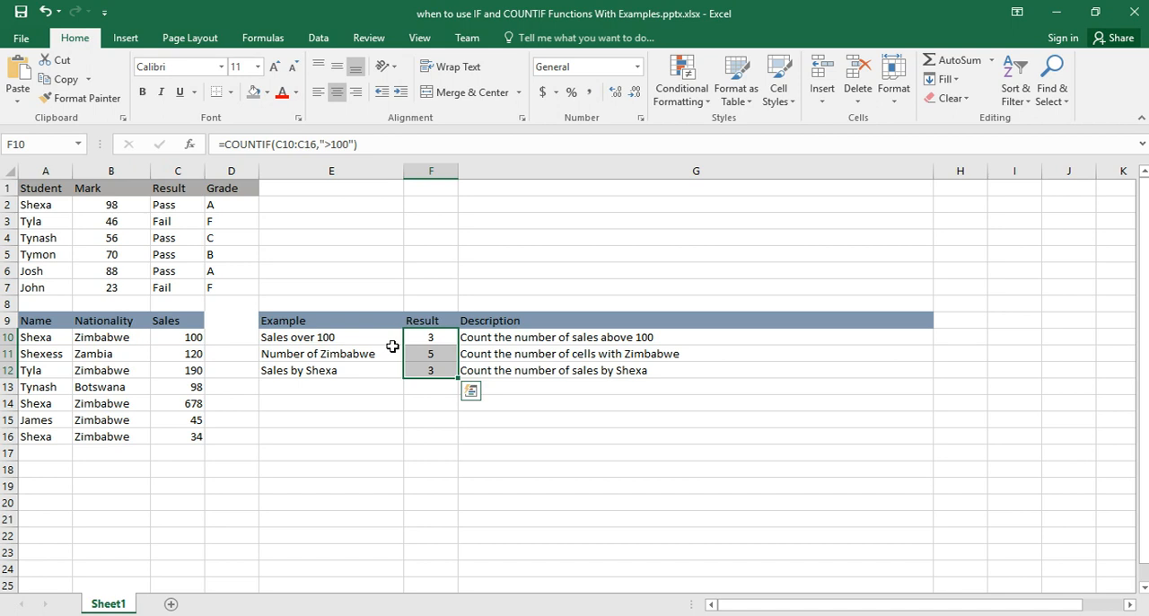
- Inspect the range and criteria arguments of the COUNTIF formula in cell F10 for sales over 100
click(325, 339)
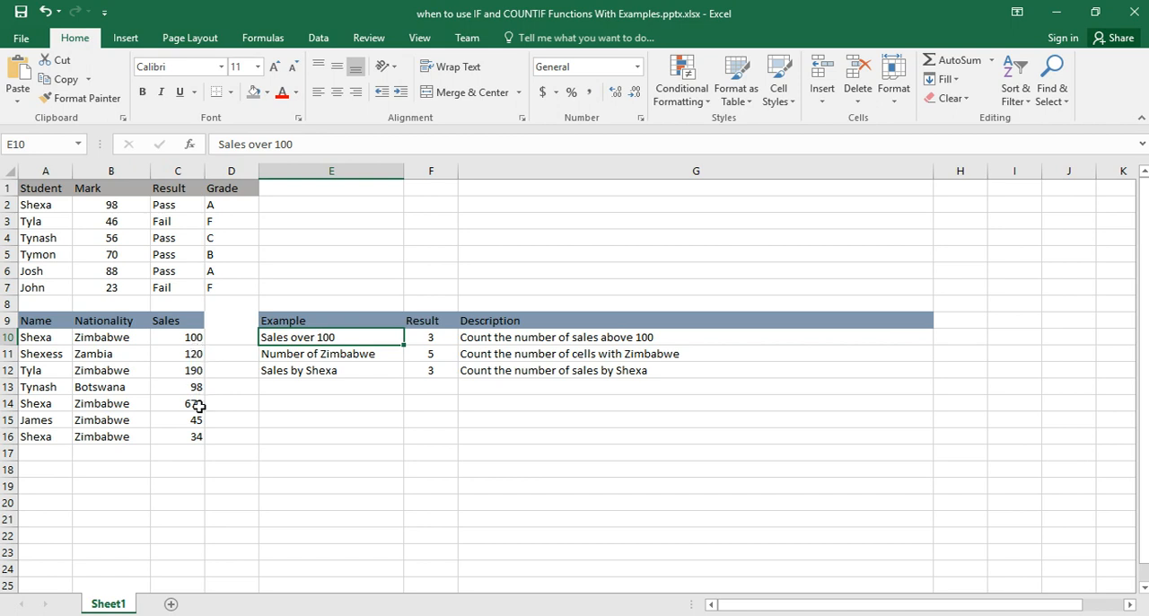
click(432, 338)
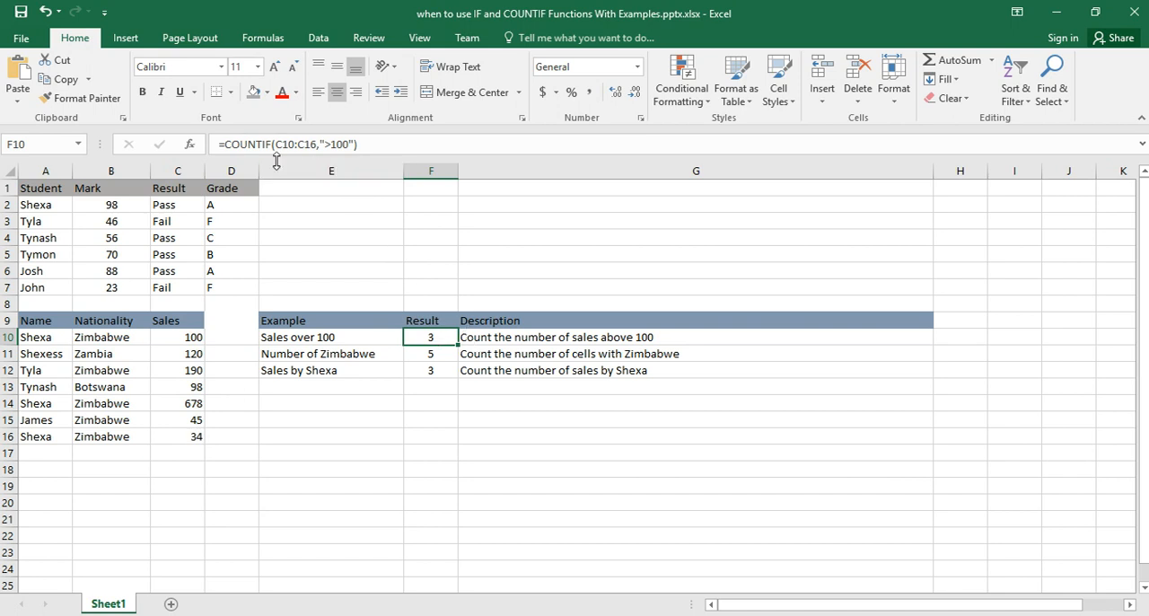
click(325, 145)
drag(324, 145, 344, 144)
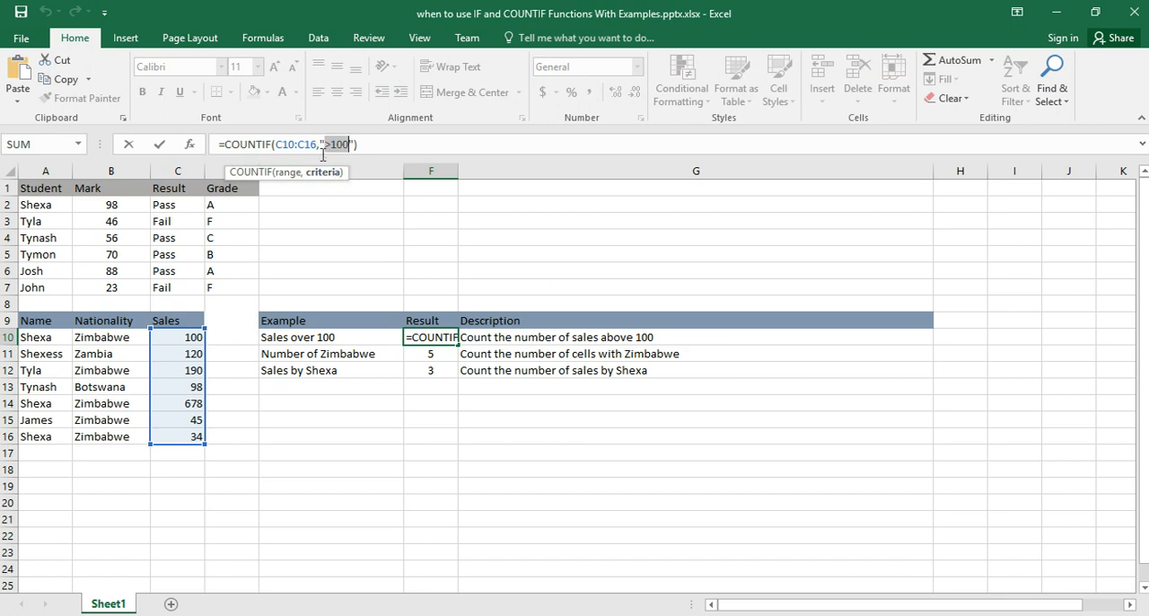
drag(318, 145, 275, 145)
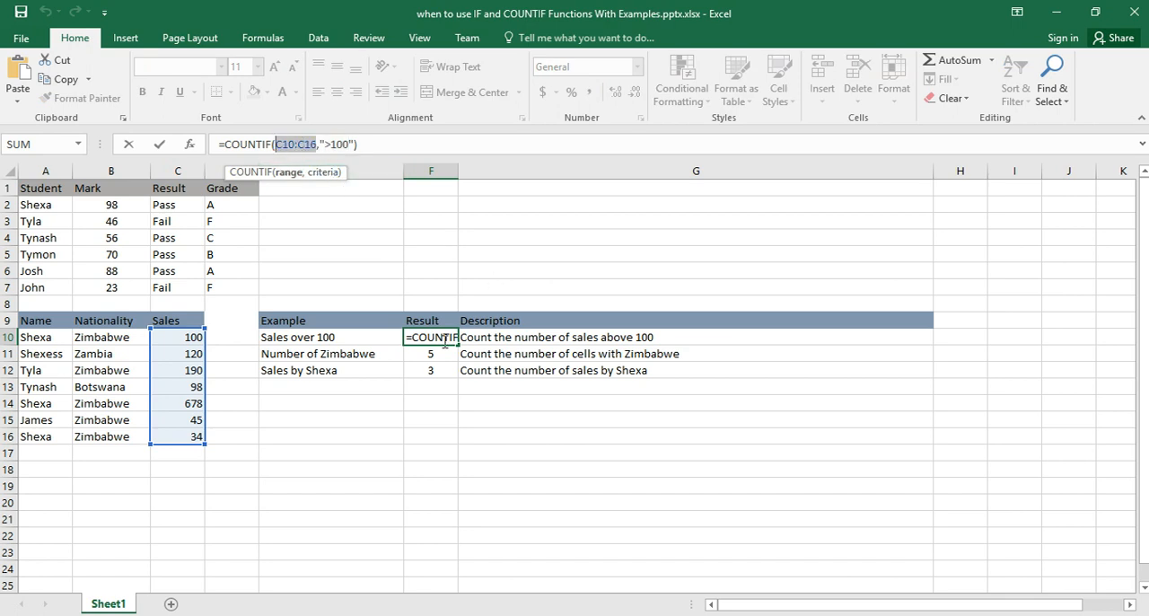
key(Return)
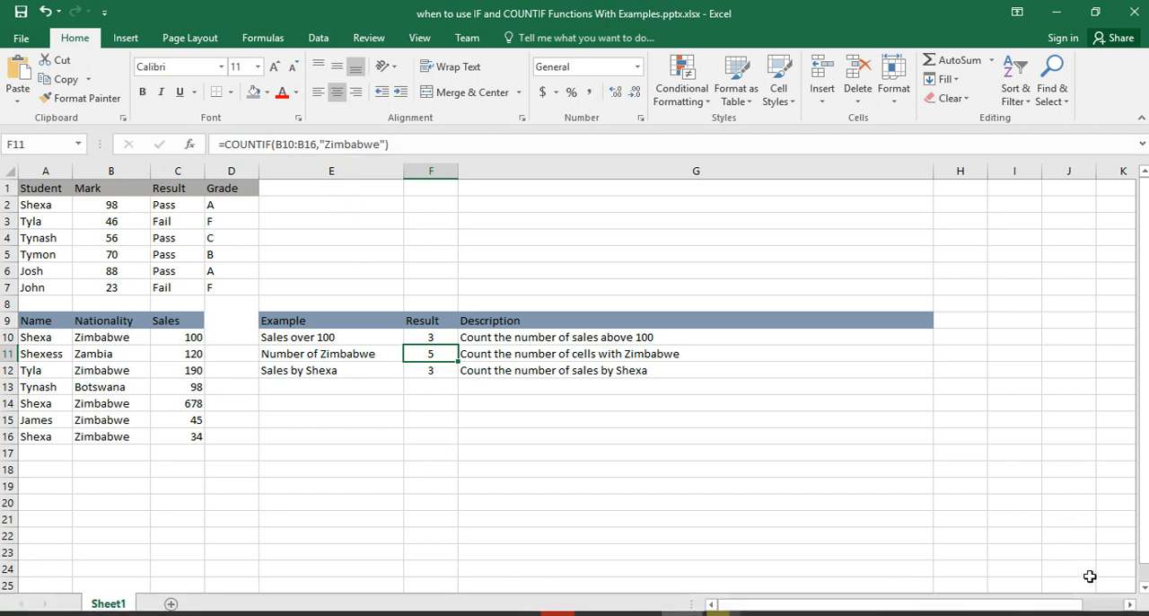
- Examine the COUNTIF formulas in cells F10 and F11 at a larger, readable size
click(1106, 615)
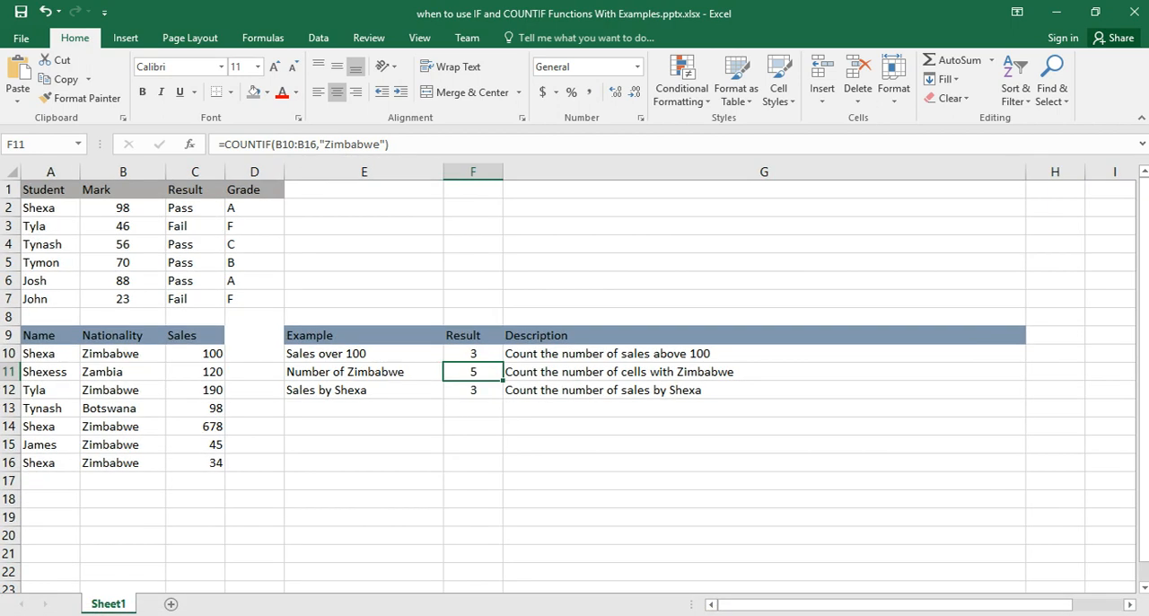
click(1105, 615)
click(1106, 615)
click(1105, 615)
click(1105, 615)
click(1105, 615)
click(1105, 615)
click(1105, 615)
click(1106, 615)
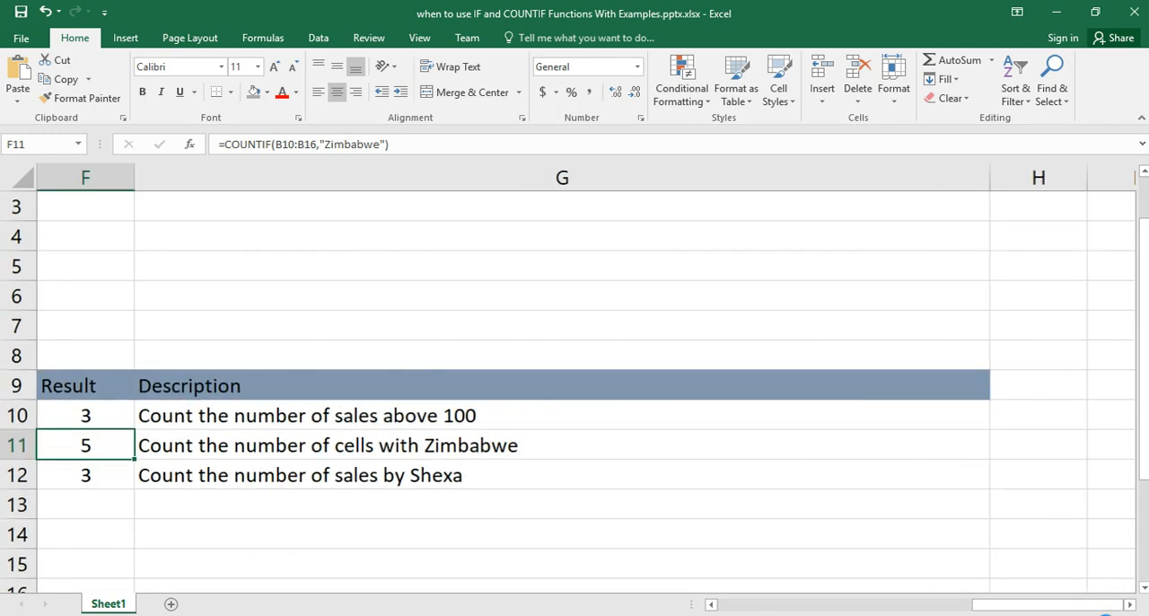
click(1105, 615)
click(1105, 615)
click(1105, 615)
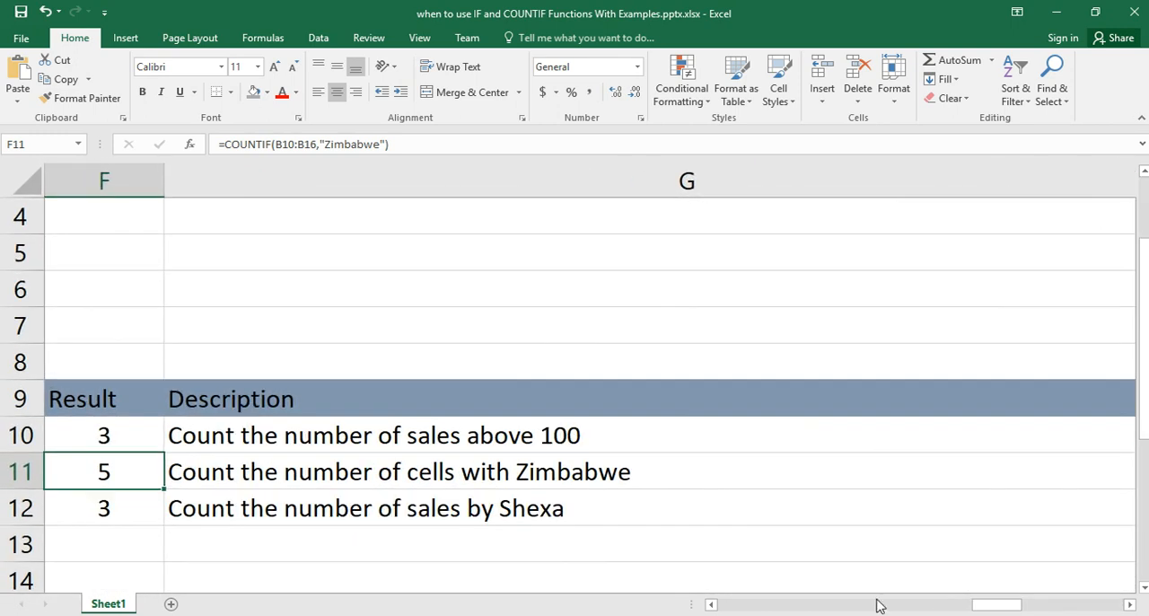
drag(981, 605, 825, 607)
click(653, 435)
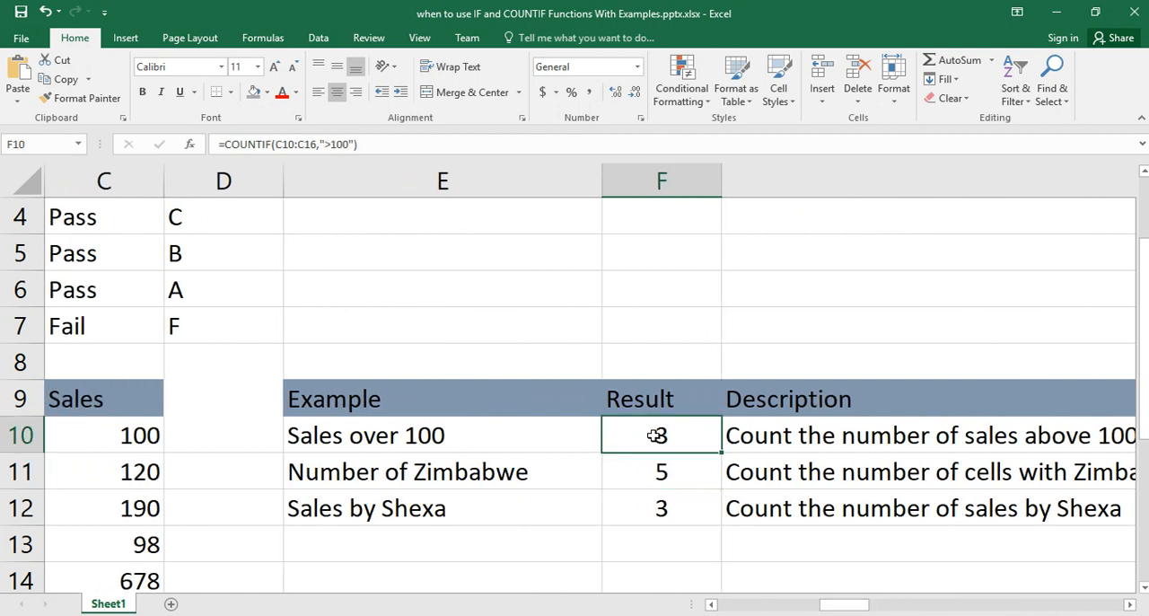
double_click(654, 435)
double_click(656, 471)
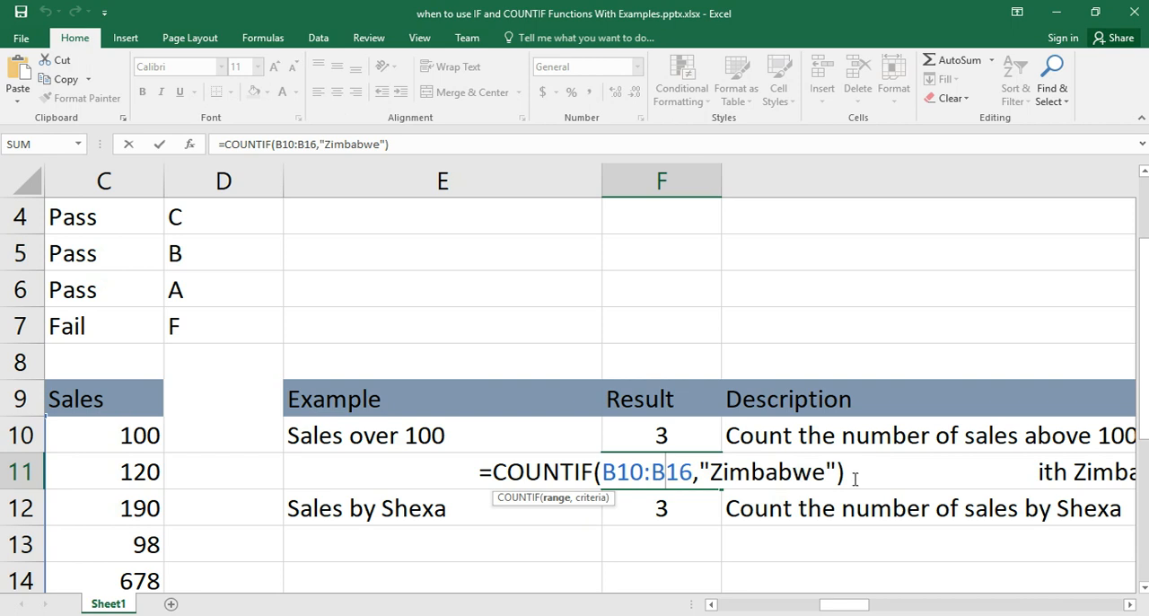
click(644, 496)
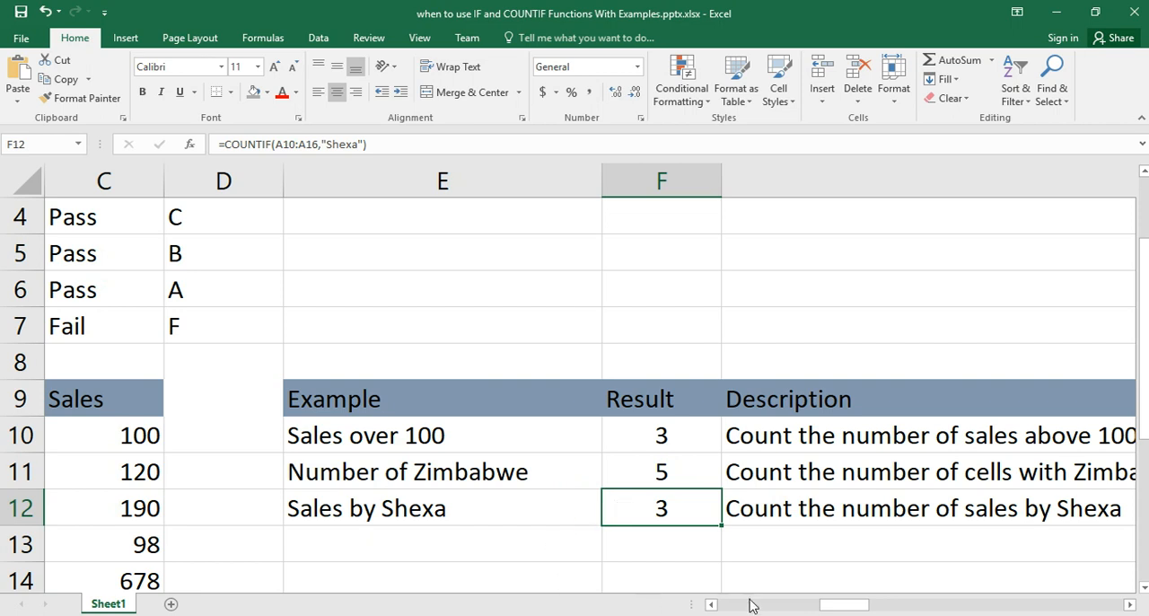
- Check the Nationality entries from B10 to B16 that the Zimbabwe count covers
scroll(657, 536, down, 1)
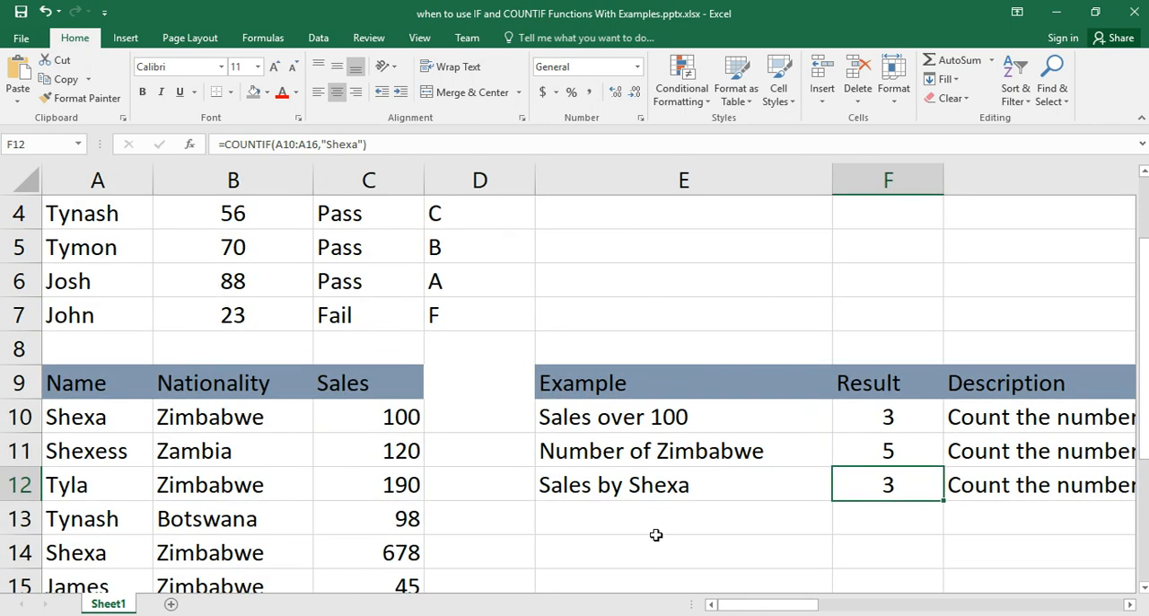
scroll(561, 433, down, 1)
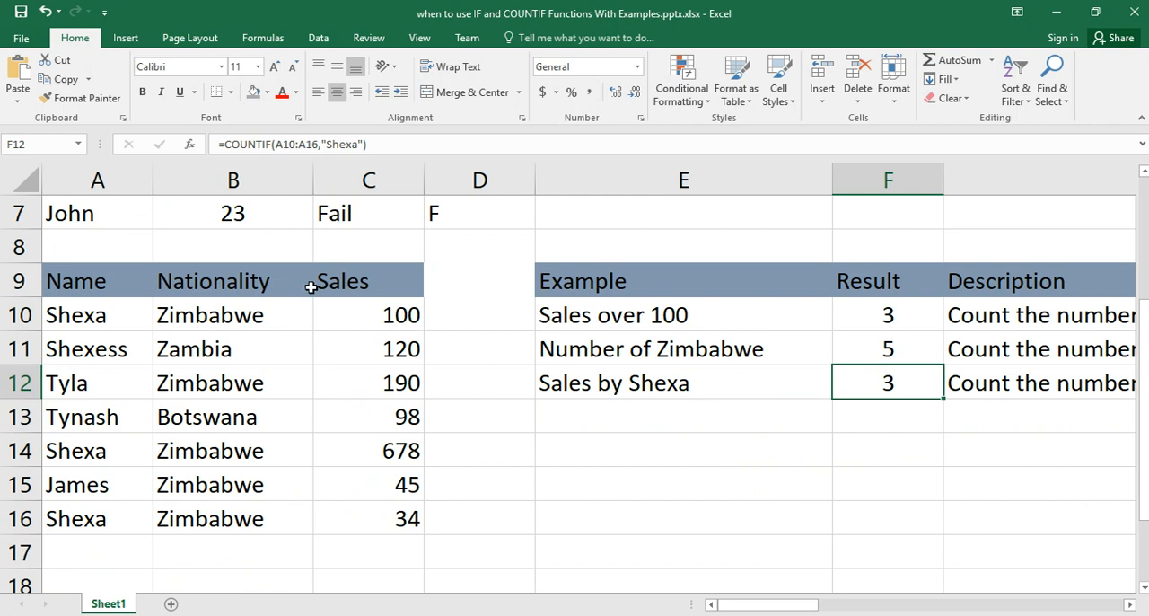
click(203, 315)
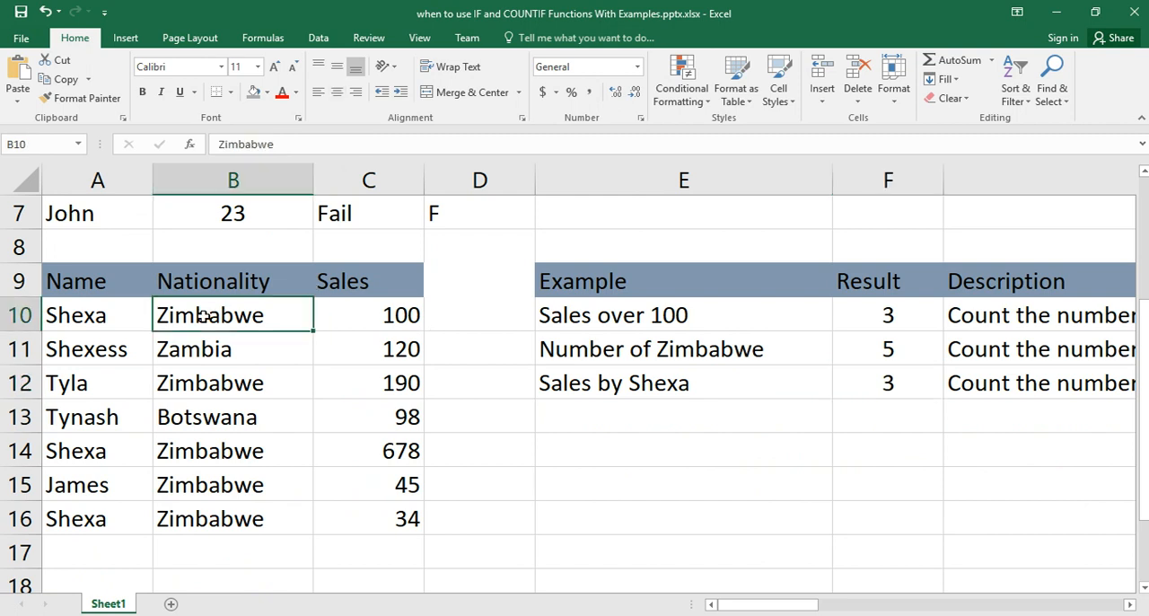
click(230, 519)
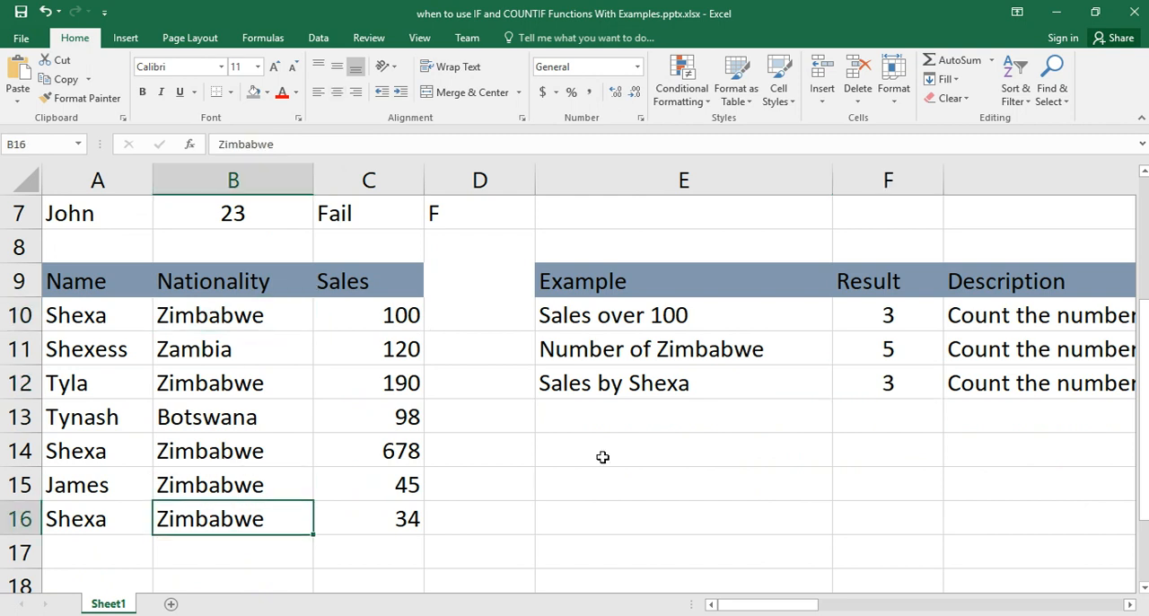
- Inspect the COUNTIF formula in cell F12 and check it against the matching entries in the Name column
click(885, 383)
double_click(885, 383)
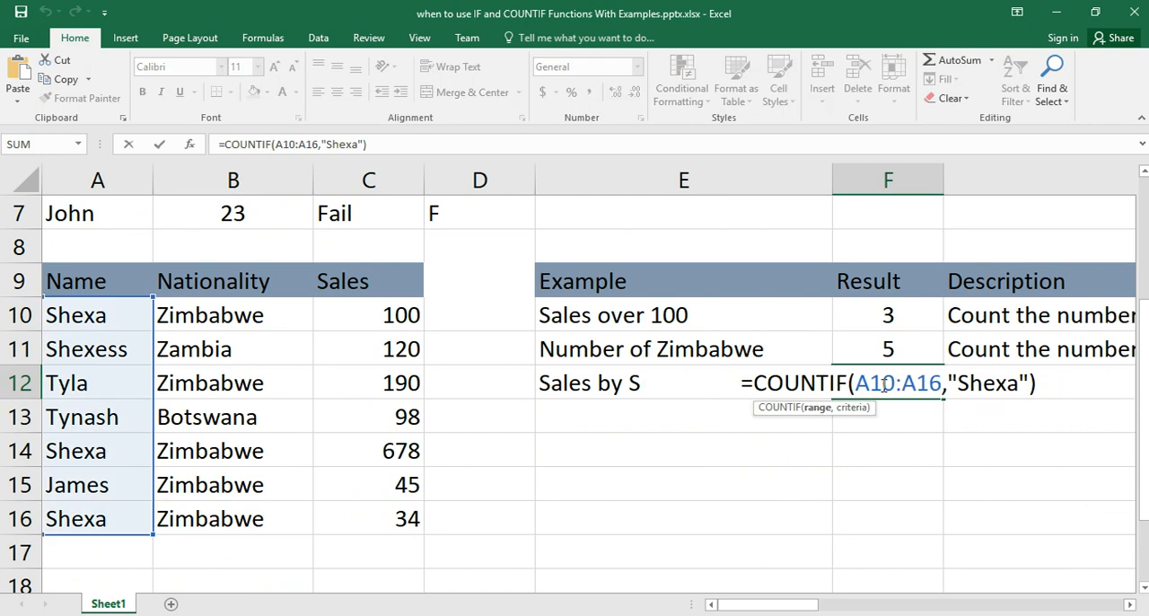
click(703, 442)
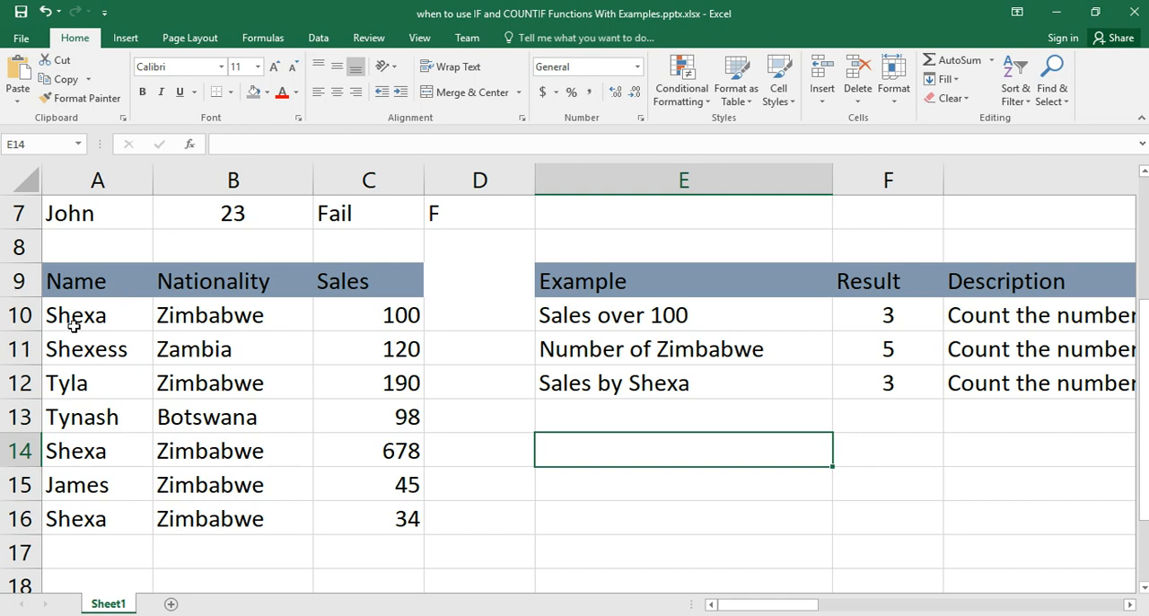
double_click(915, 388)
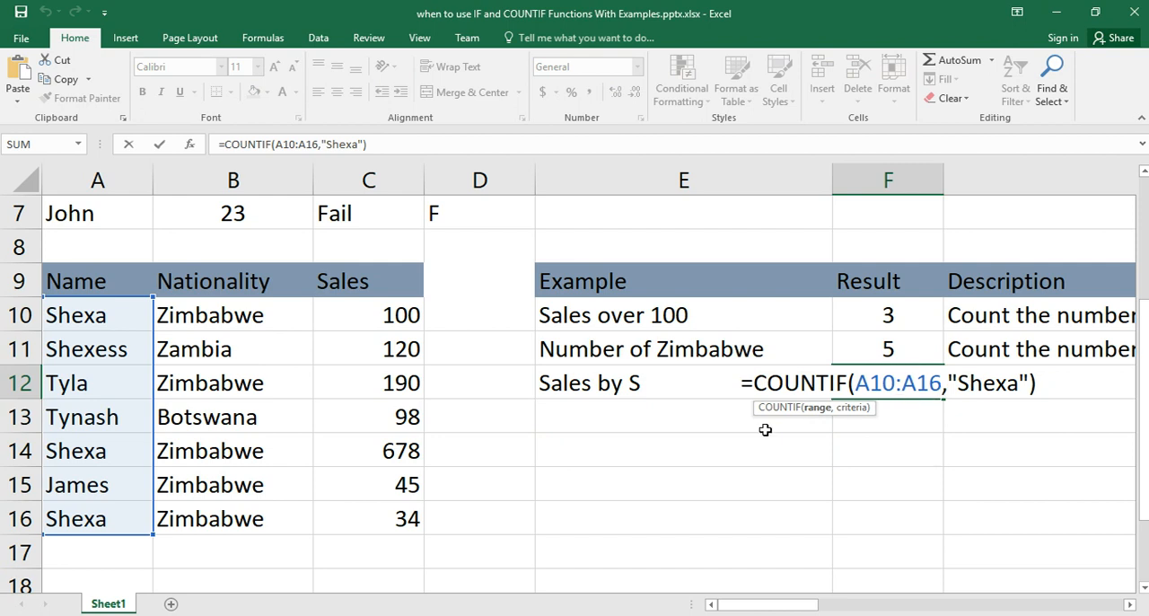
key(Return)
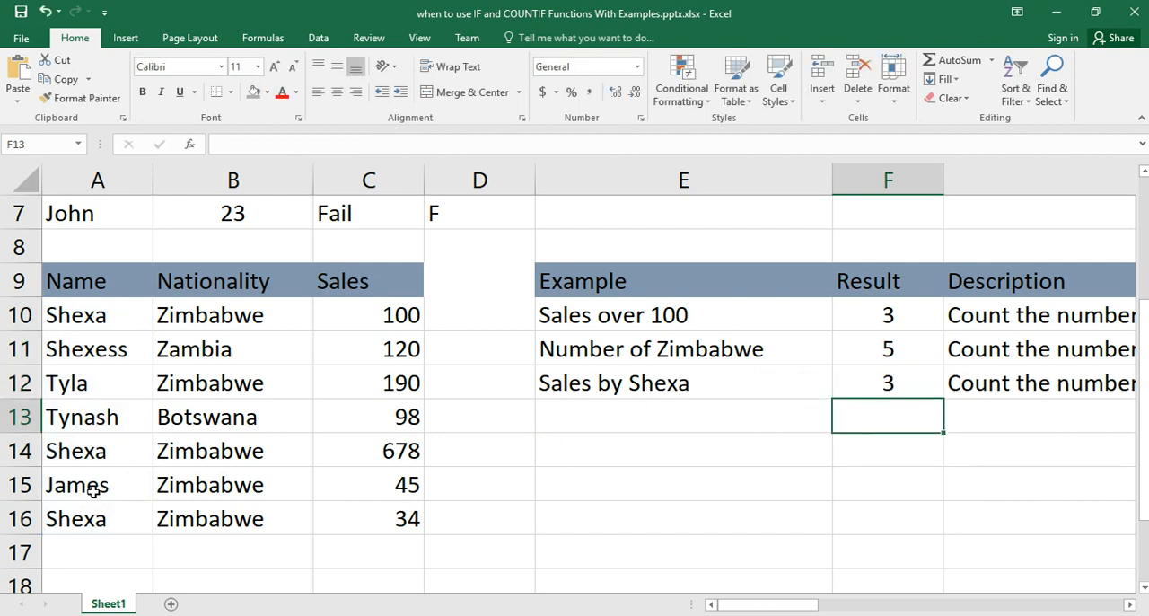
click(70, 452)
click(89, 513)
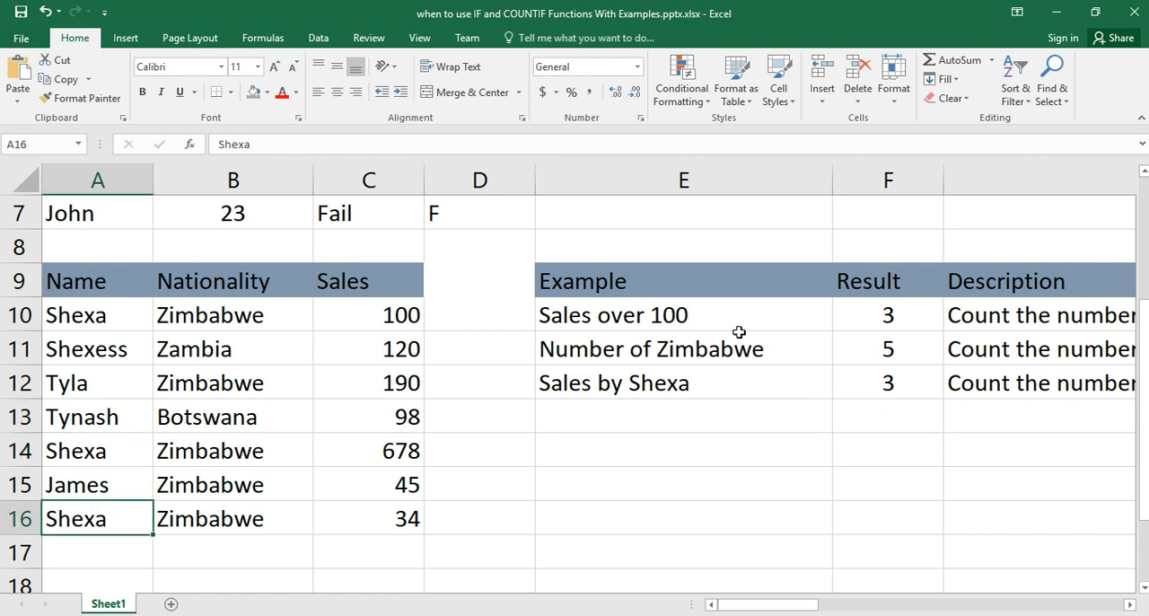
scroll(719, 333, down, 4)
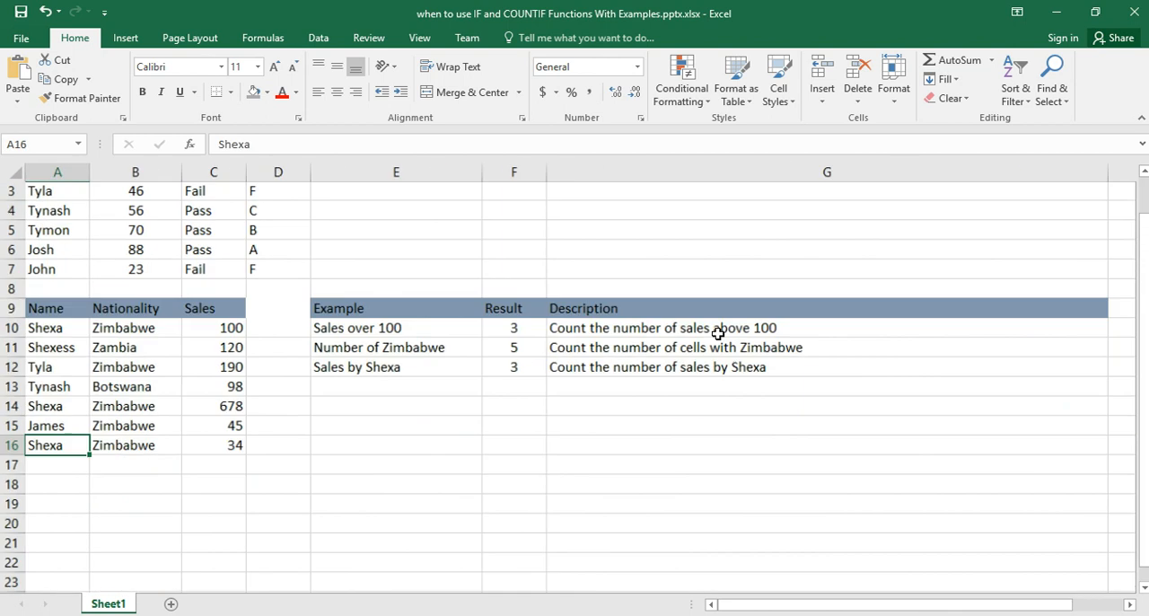
scroll(718, 334, down, 1)
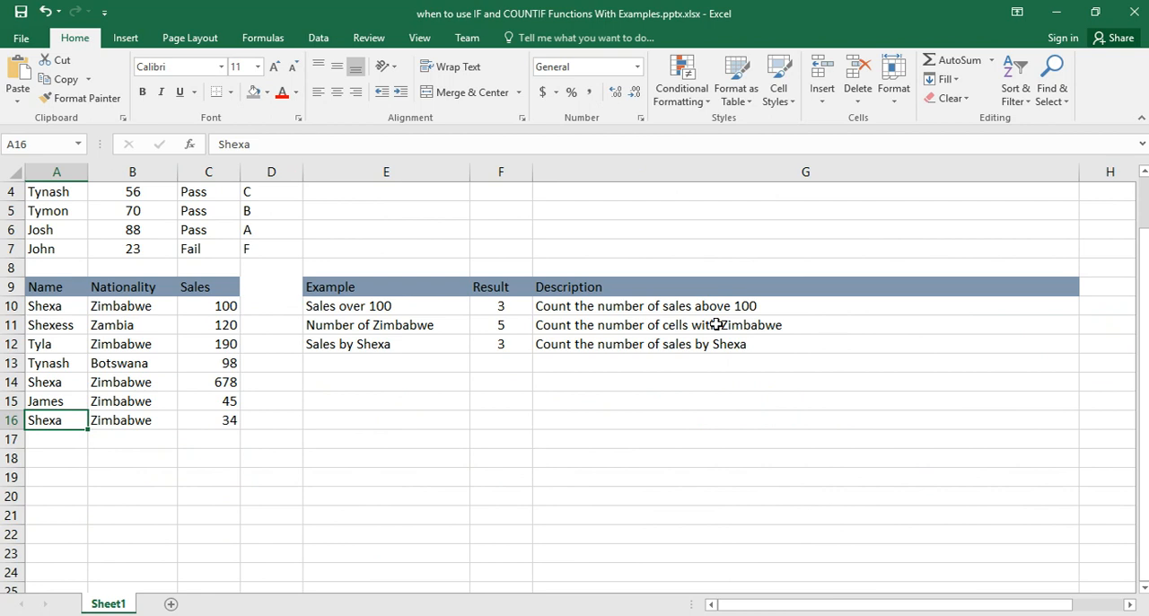
scroll(715, 324, up, 1)
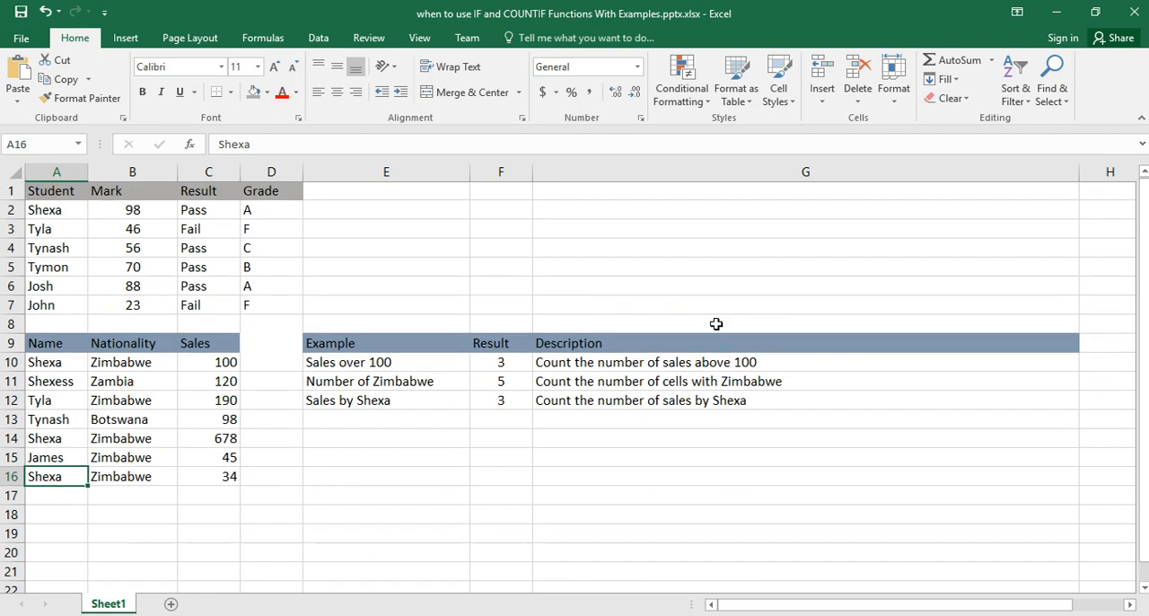